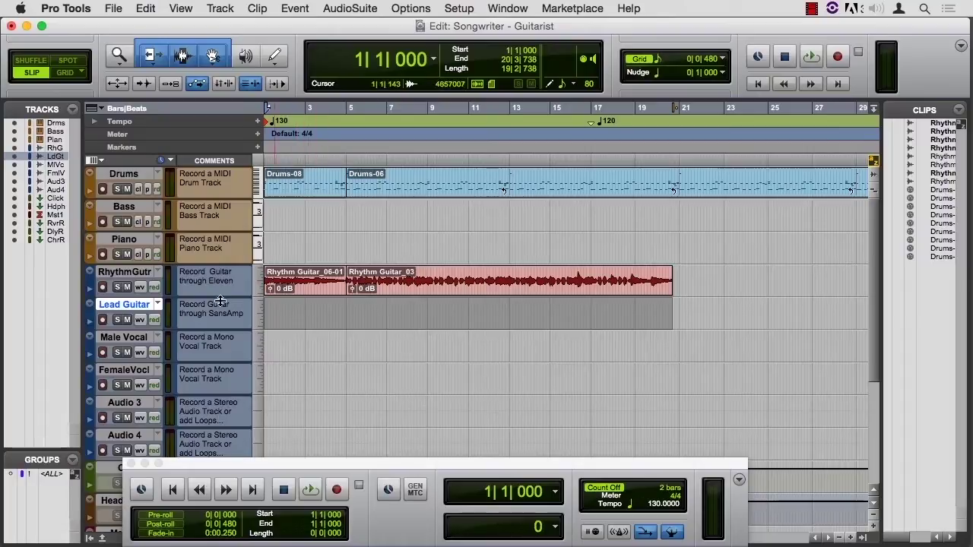
# Check the Lead Guitar playlist list and try dragging the 120 tempo change later
pyautogui.click(158, 304)
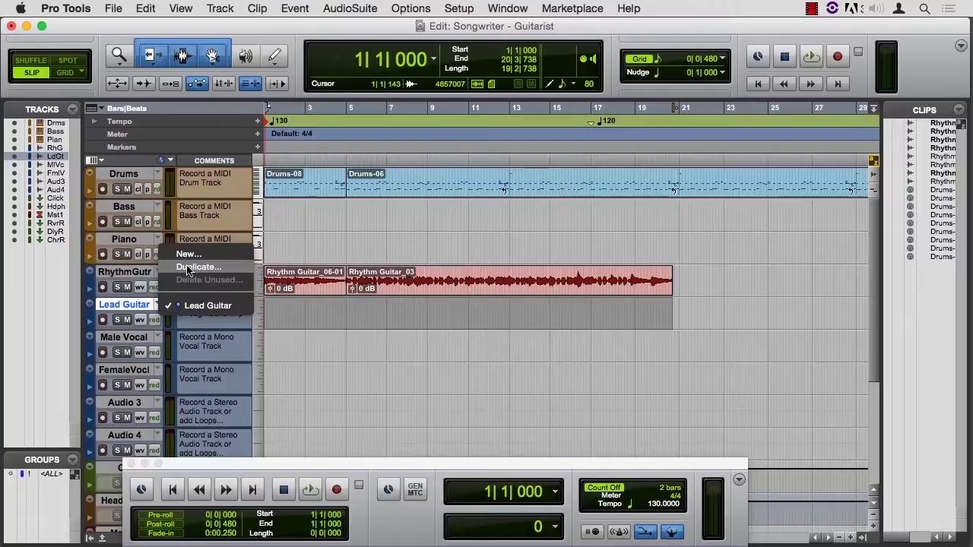
pyautogui.click(138, 274)
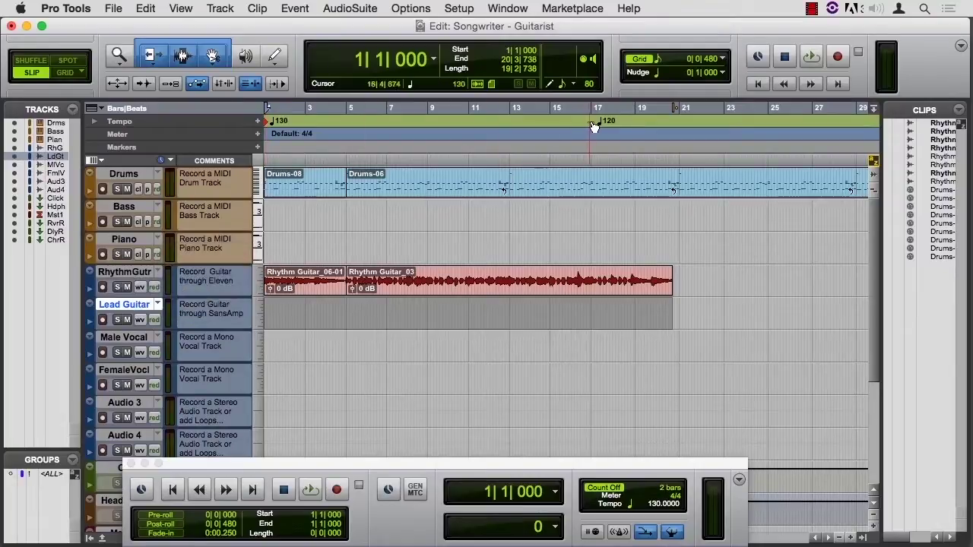
pyautogui.moveTo(595, 126)
pyautogui.mouseDown()
pyautogui.moveTo(610, 123)
pyautogui.moveTo(600, 123)
pyautogui.mouseUp()
# Apply a constant 130 BPM tempo with end 1|1|000 in the Tempo Operations window
pyautogui.click(295, 8)
pyautogui.moveTo(448, 41)
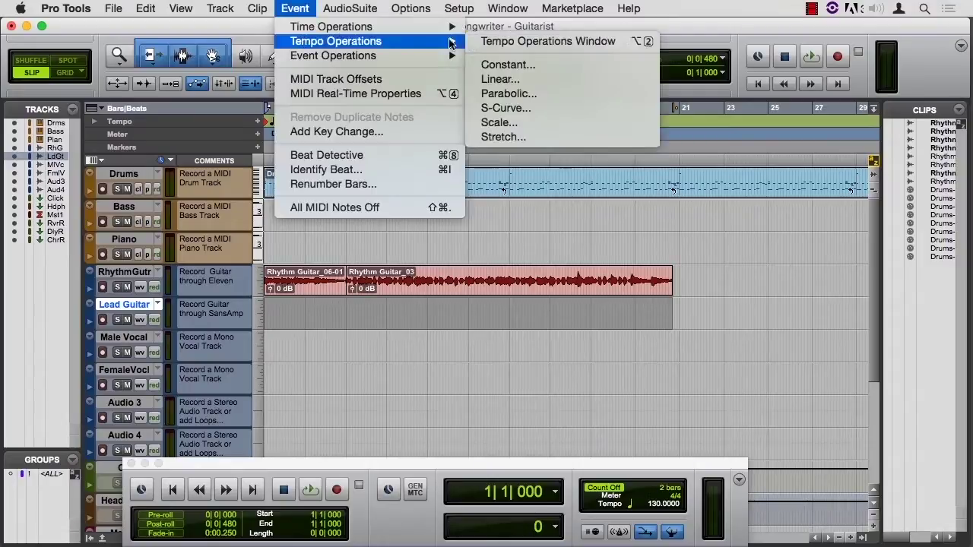
pyautogui.click(495, 43)
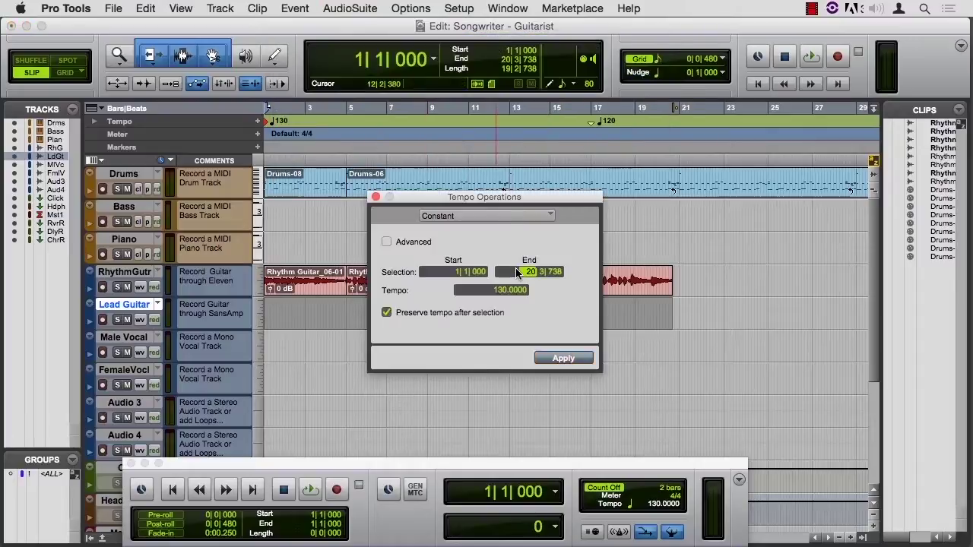
pyautogui.write('1| 1| 000')
pyautogui.press('Tab')
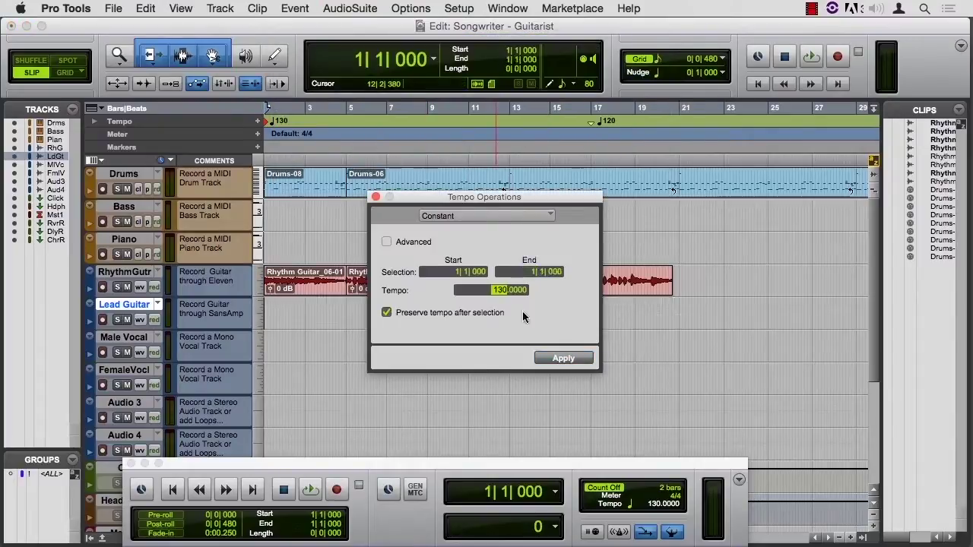
pyautogui.click(551, 360)
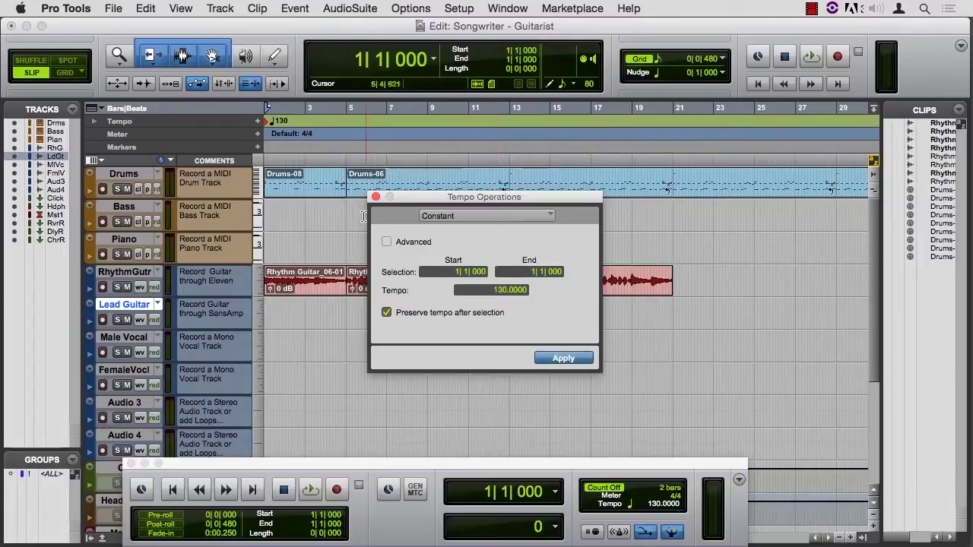
pyautogui.click(377, 197)
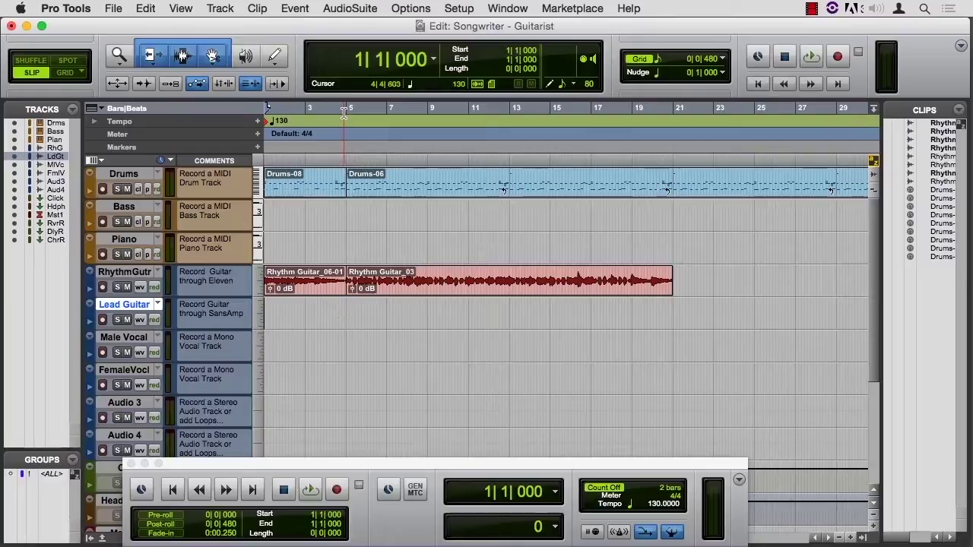
# Select bars 1–5 in the ruler, enable Loop Record, and arm the transport for recording
pyautogui.moveTo(346, 112); pyautogui.dragTo(266, 120)
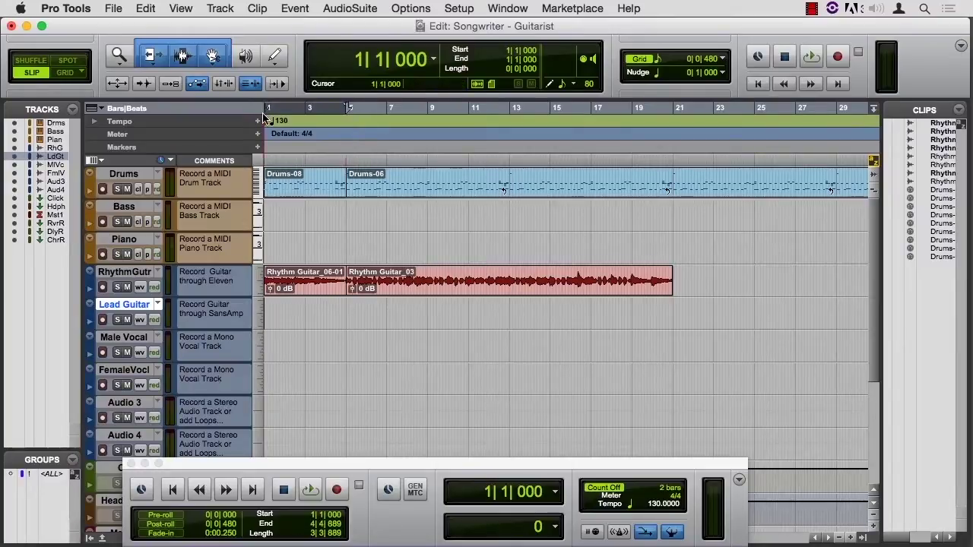
pyautogui.click(408, 8)
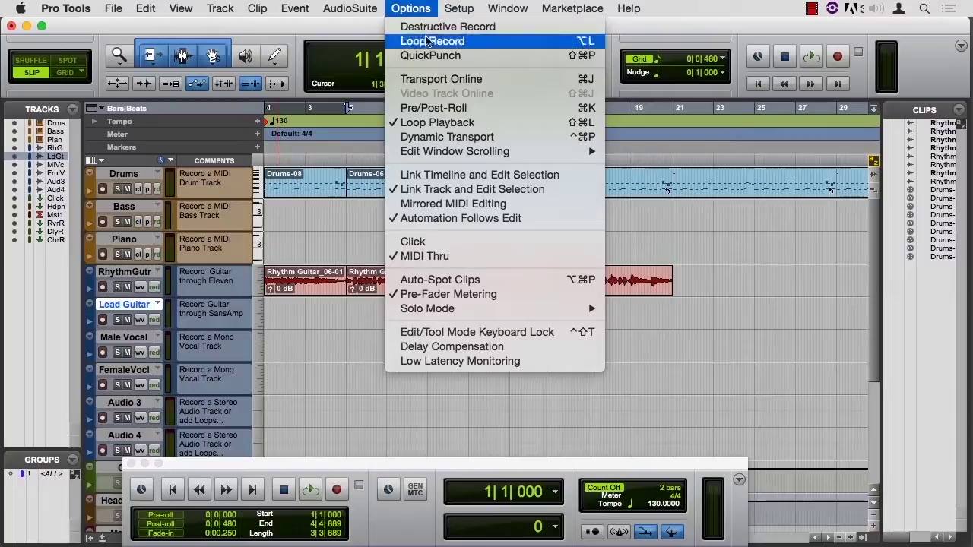
pyautogui.click(452, 44)
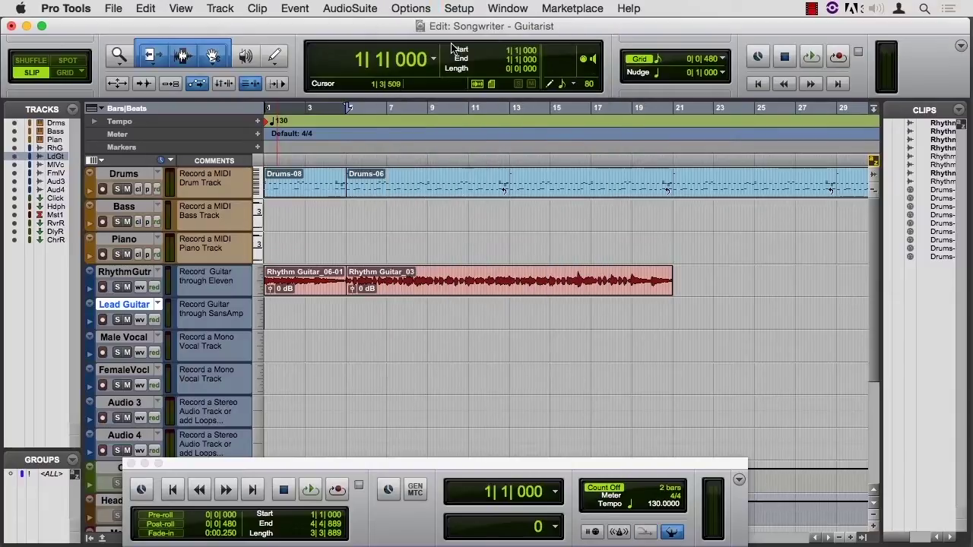
pyautogui.click(837, 61)
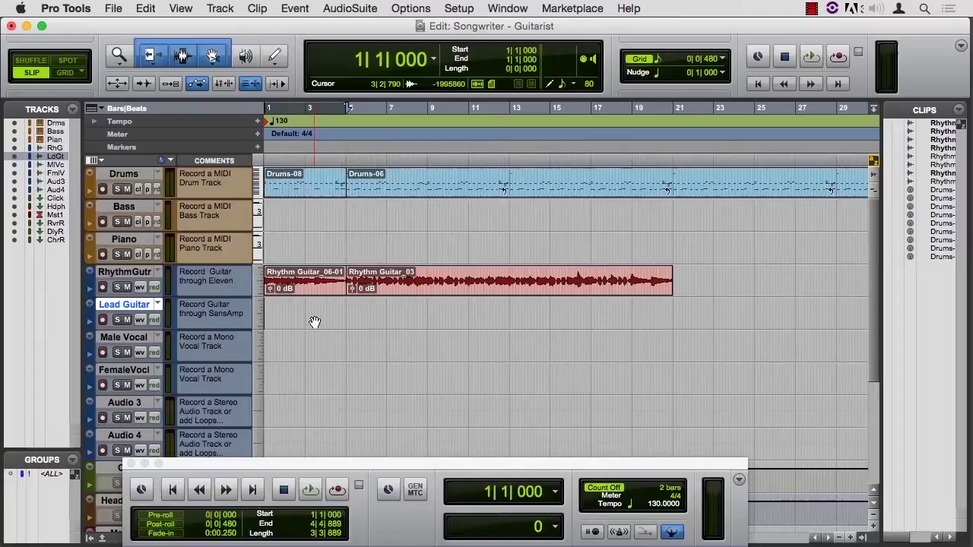
# Record-enable the Lead Guitar track and loop-record takes over bars 1–5, then stop
pyautogui.click(103, 320)
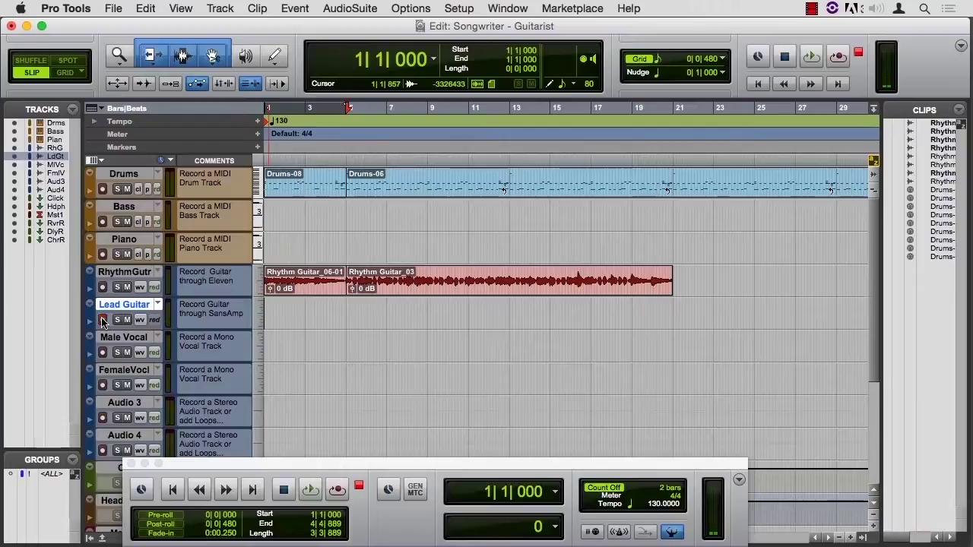
pyautogui.press('super+space')
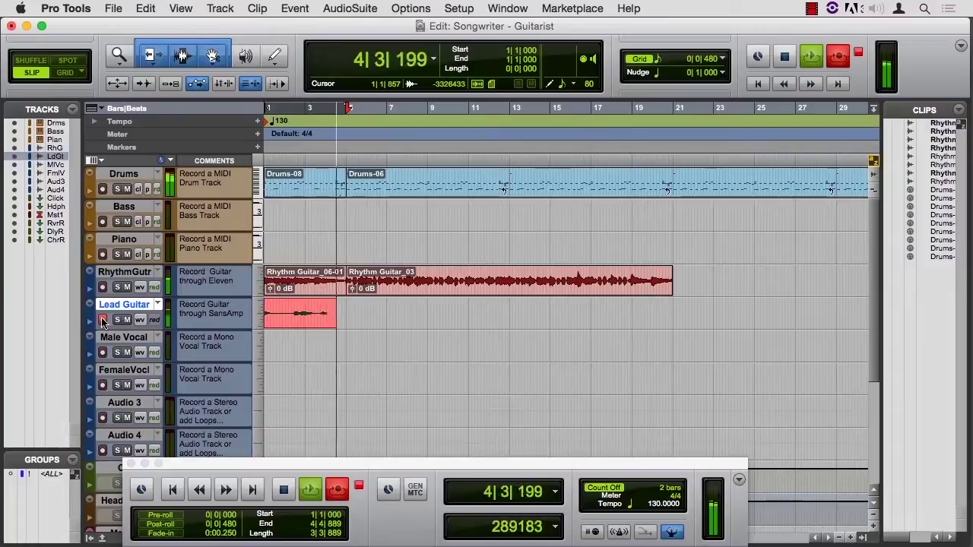
pyautogui.press('space')
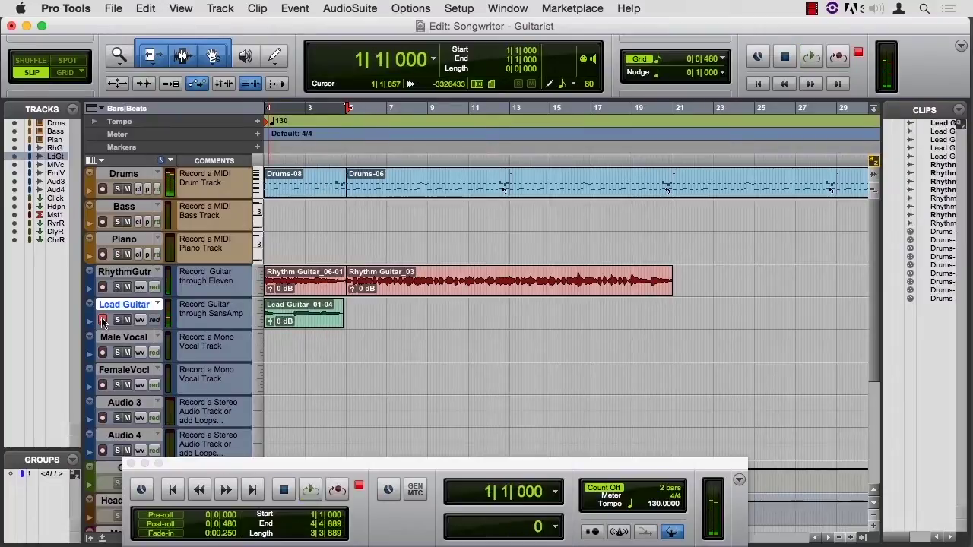
# Switch the Lead Guitar track to the Lead Guitar.03 playlist and play it back
pyautogui.click(114, 337)
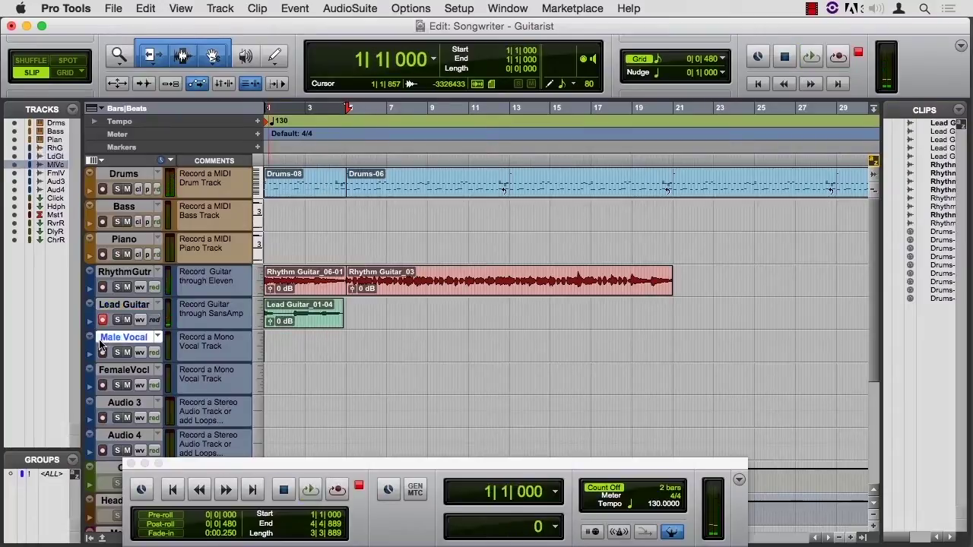
pyautogui.click(133, 306)
pyautogui.click(158, 304)
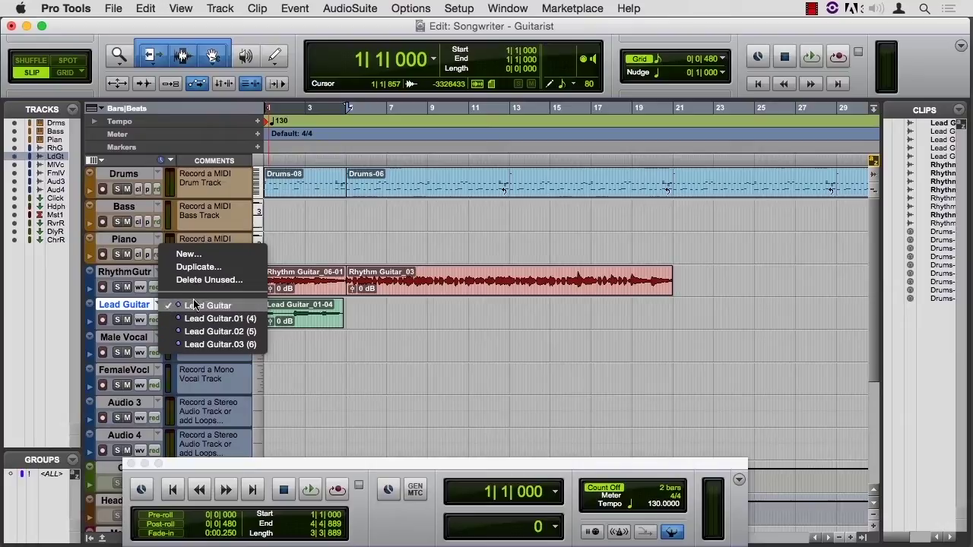
pyautogui.click(199, 344)
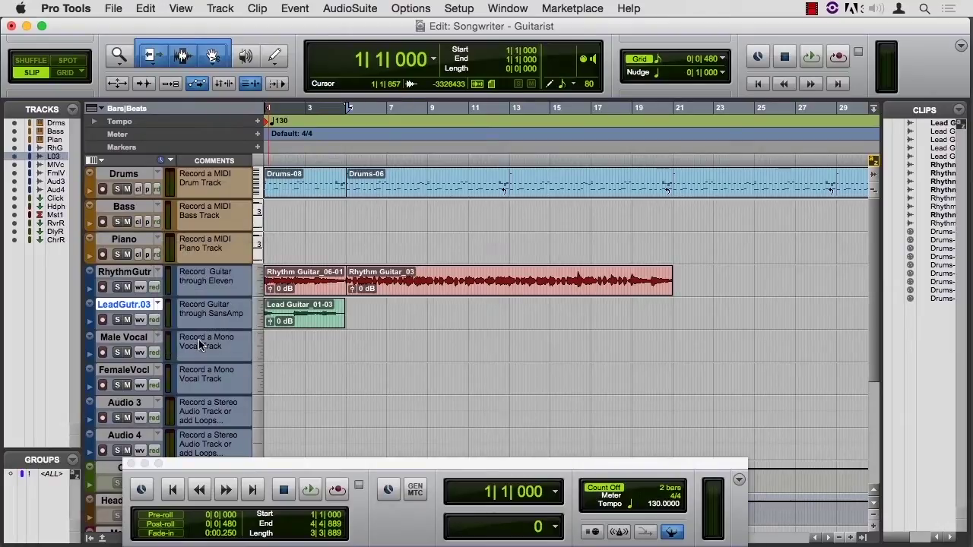
pyautogui.press('space')
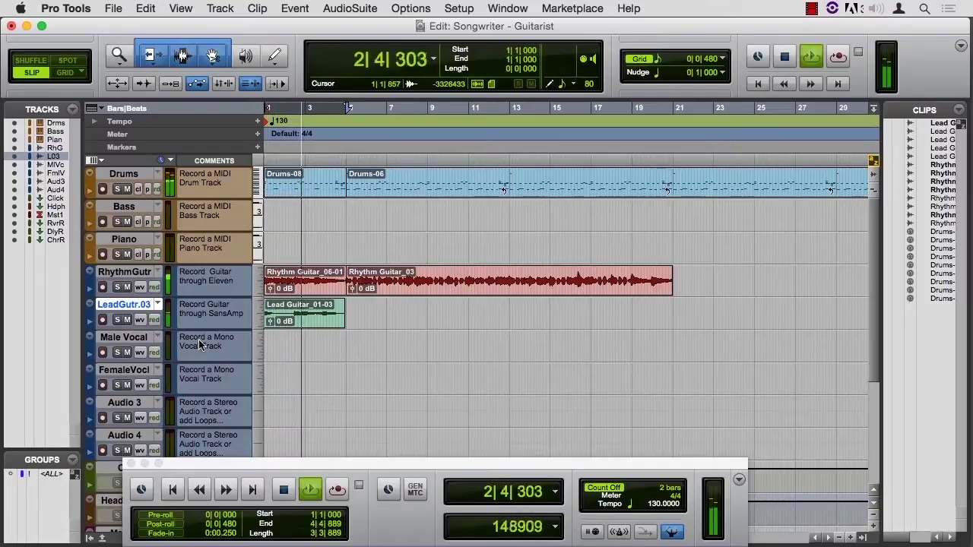
pyautogui.press('space')
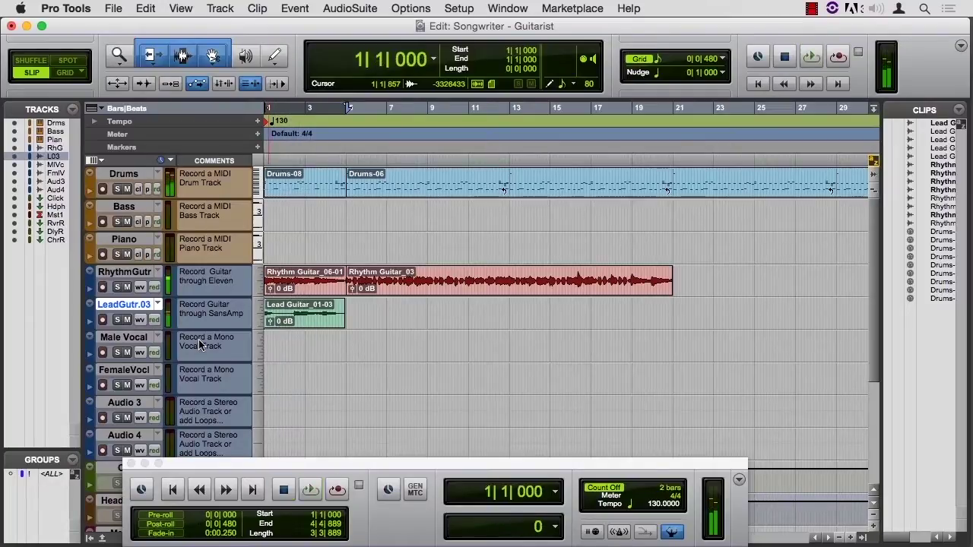
# Show the I/O column for all tracks and raise LeadGutr.03's volume to +6.6 dB
pyautogui.click(93, 161)
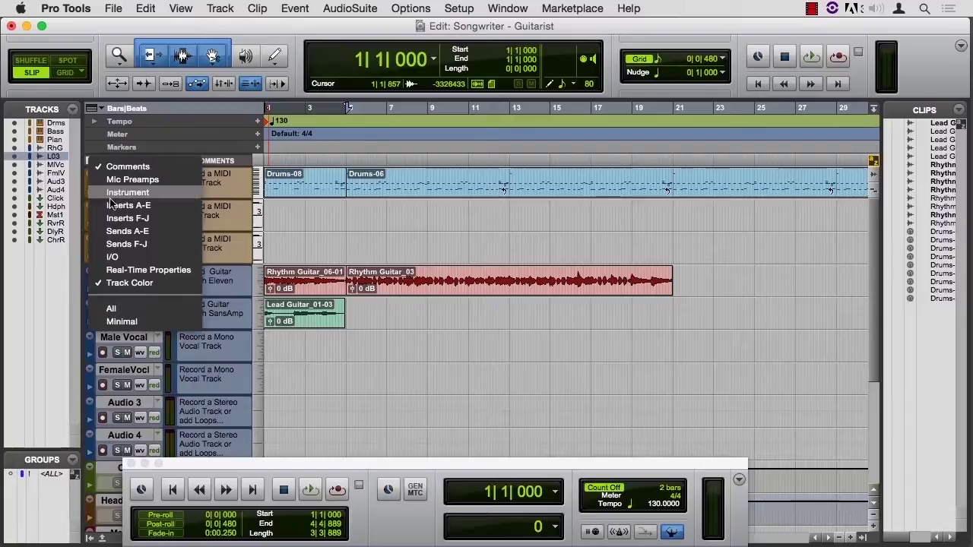
pyautogui.click(111, 257)
pyautogui.click(309, 306)
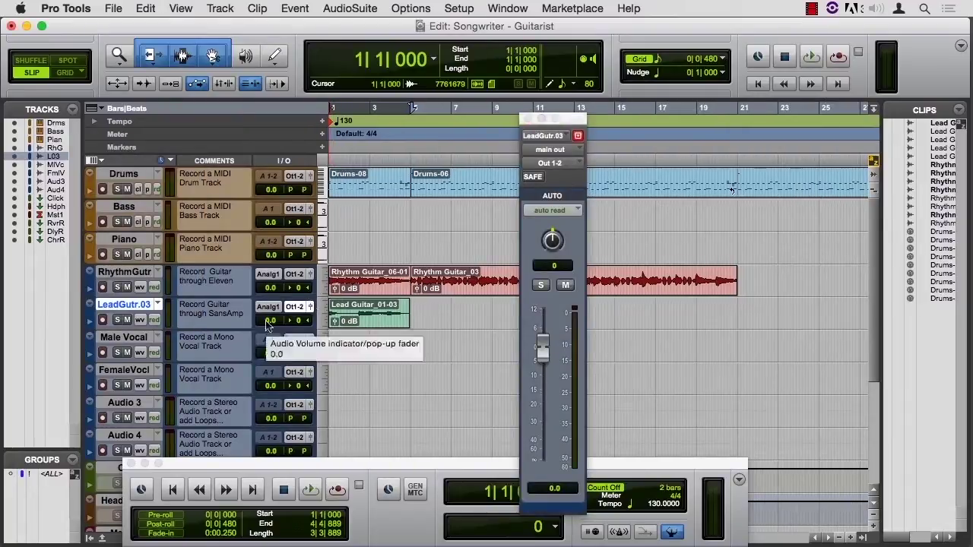
pyautogui.moveTo(270, 320); pyautogui.dragTo(267, 317)
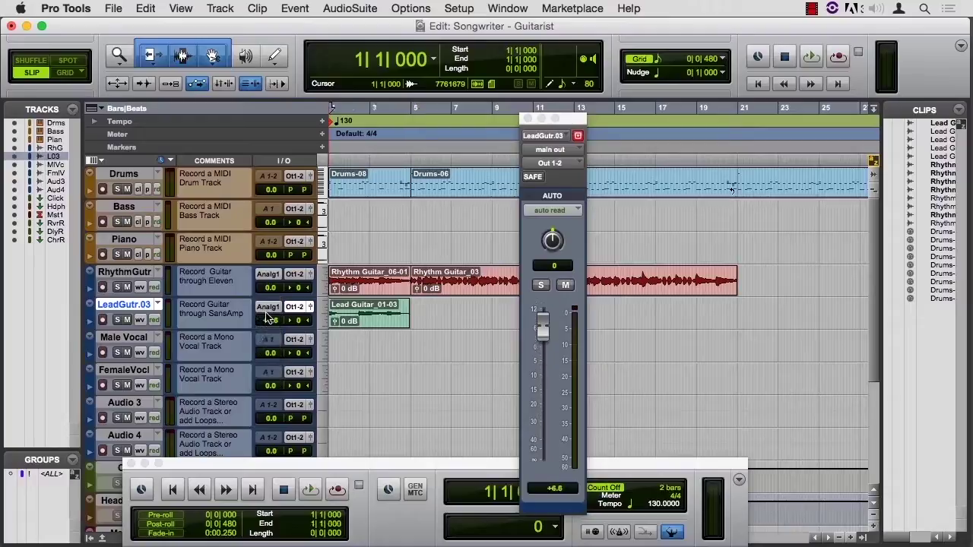
# Play back the louder track, leaving its Out 1-2 output routing unchanged
pyautogui.press('space')
pyautogui.click(301, 307)
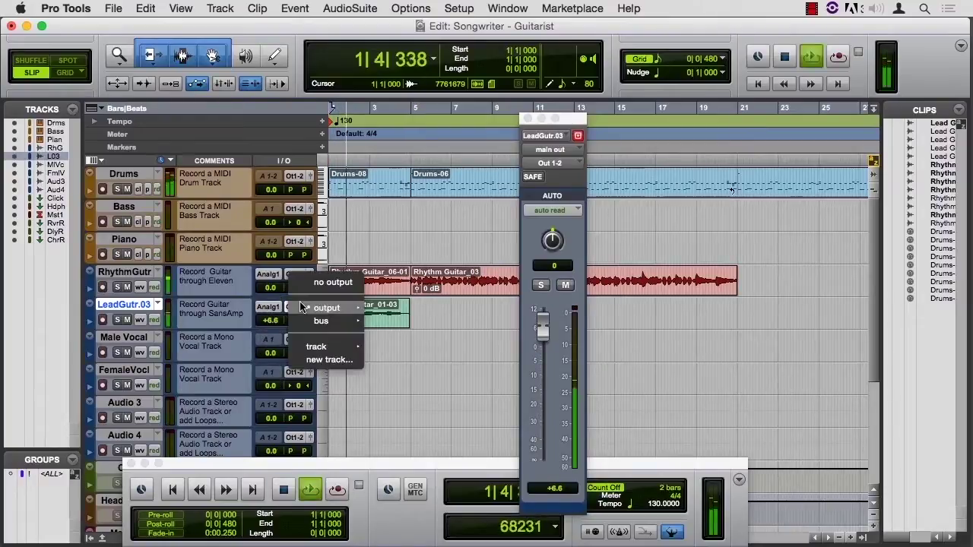
pyautogui.press('Escape')
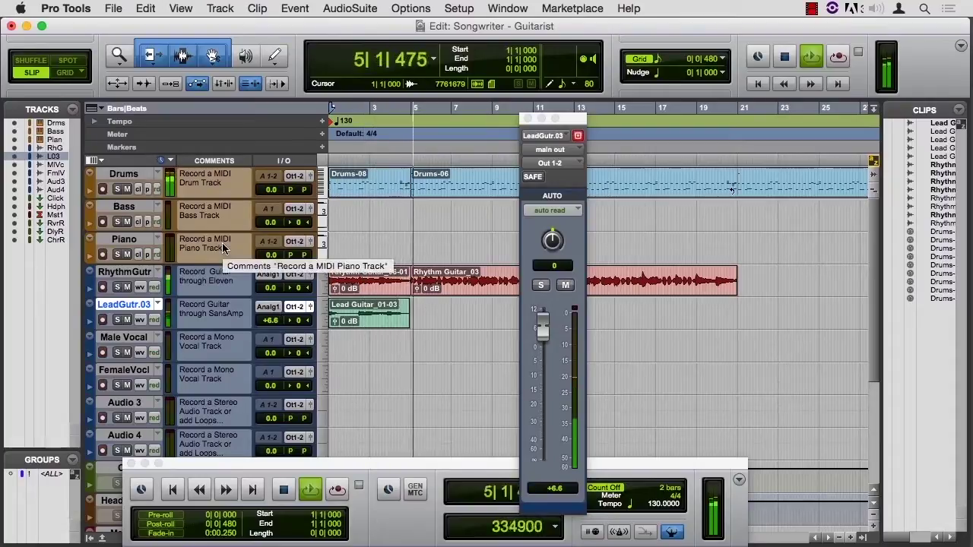
pyautogui.press('space')
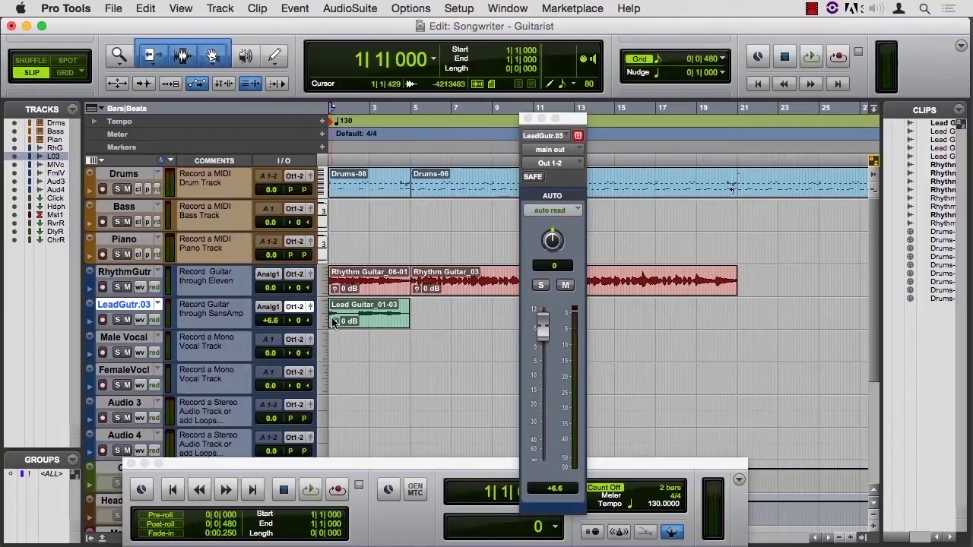
# Boost the Lead Guitar_01-03 clip gain to +5.2 dB and play it back
pyautogui.moveTo(333, 322); pyautogui.dragTo(335, 322)
pyautogui.press('space')
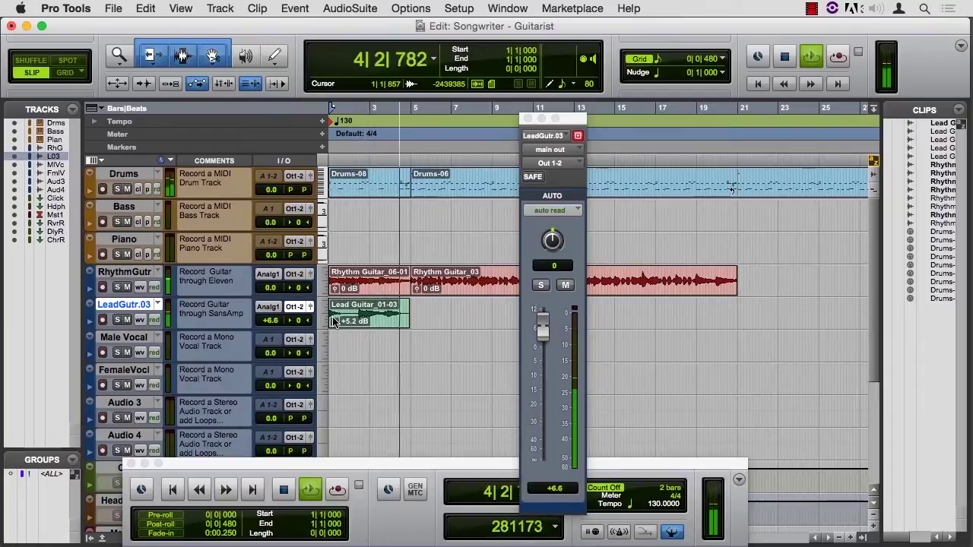
pyautogui.press('space')
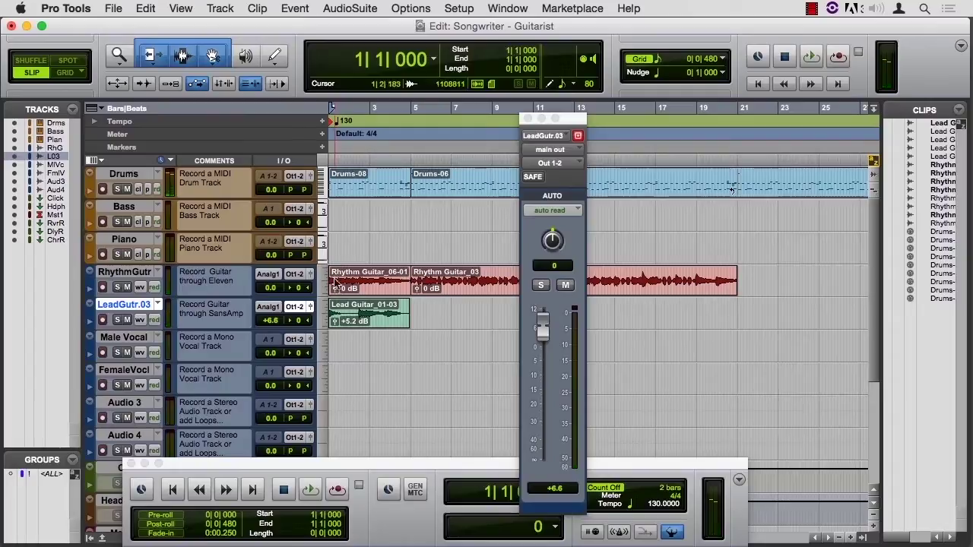